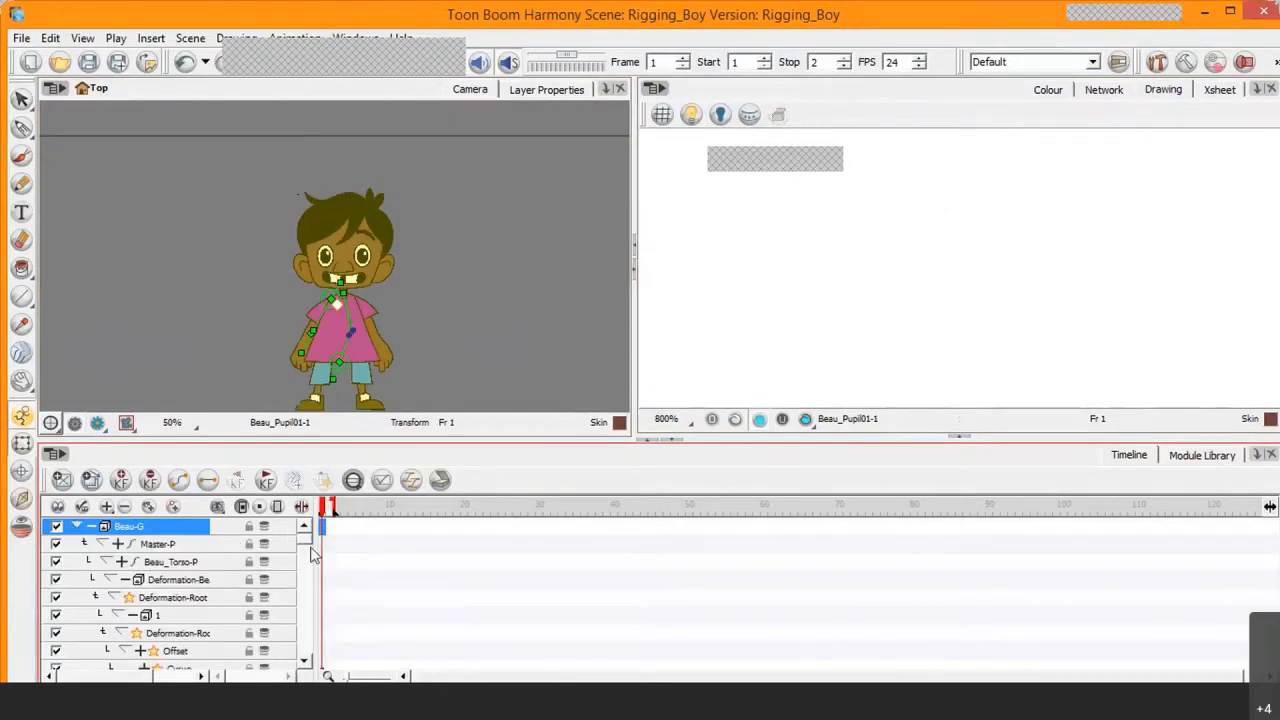
Collapse the Beau-G group in the timeline so the whole character rig occupies a single layer.
drag(303, 541, 310, 505)
click(303, 506)
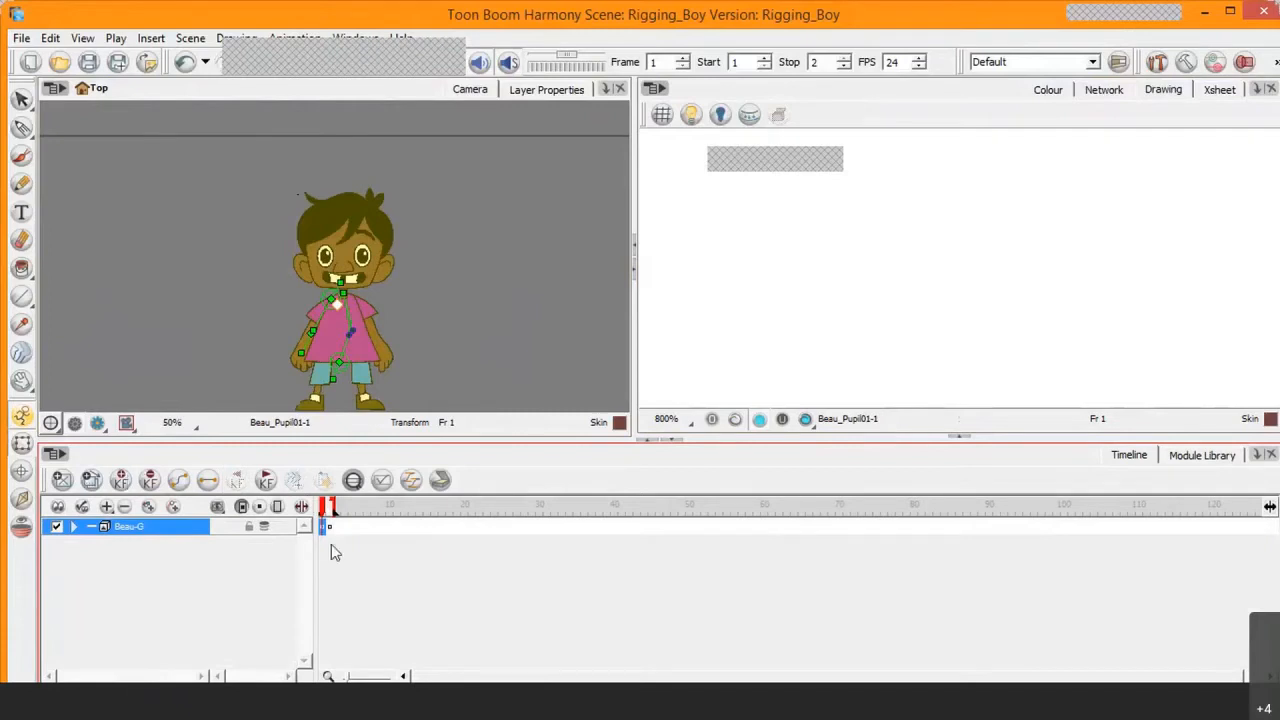
key(f)
drag(305, 545, 304, 420)
key(shift+f)
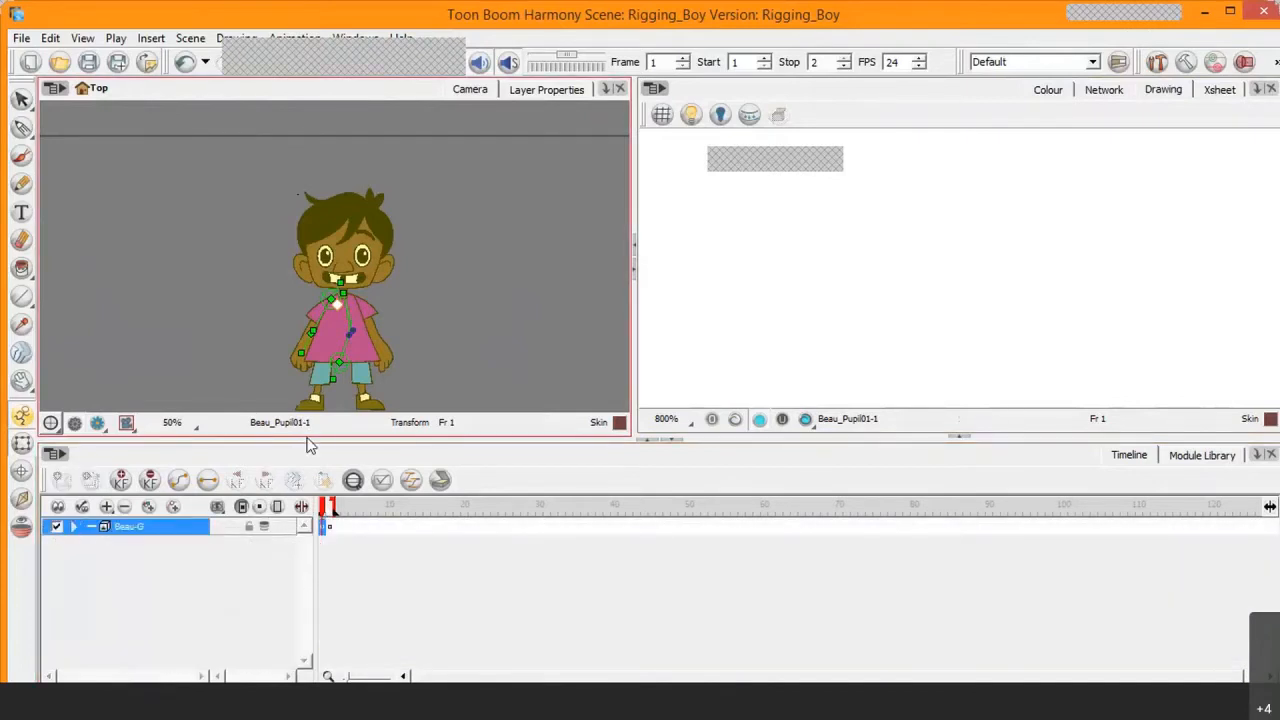
Check the Beau-G pose on frame 2 and the keyframes on its expanded layers, leaving the group collapsed.
click(330, 527)
click(331, 527)
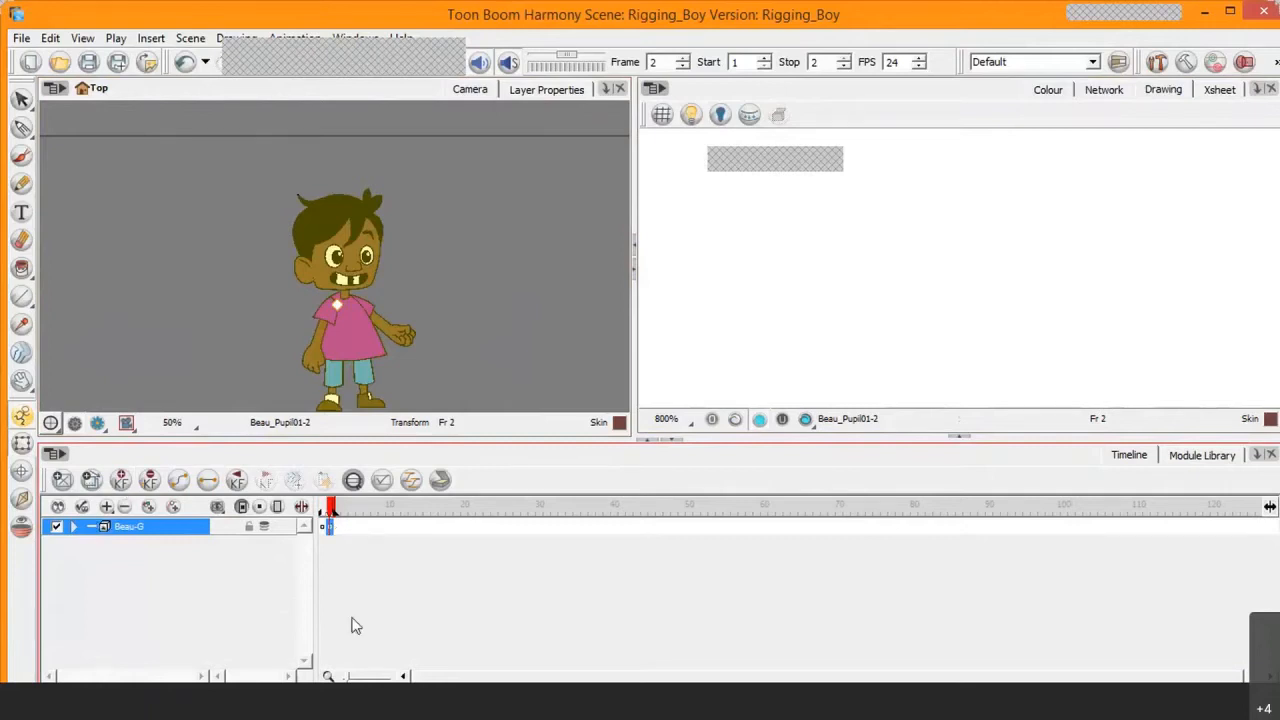
key(F3)
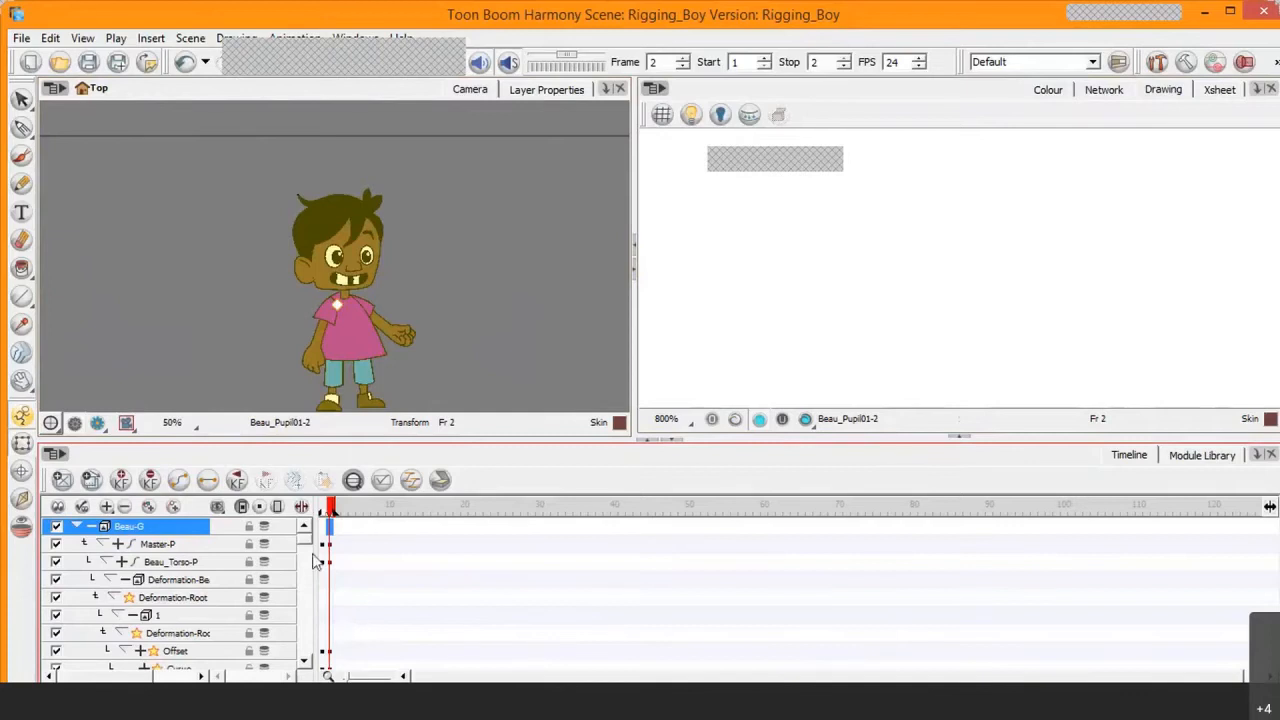
scroll(310, 565, down, 5)
drag(308, 575, 305, 487)
key(shift+f)
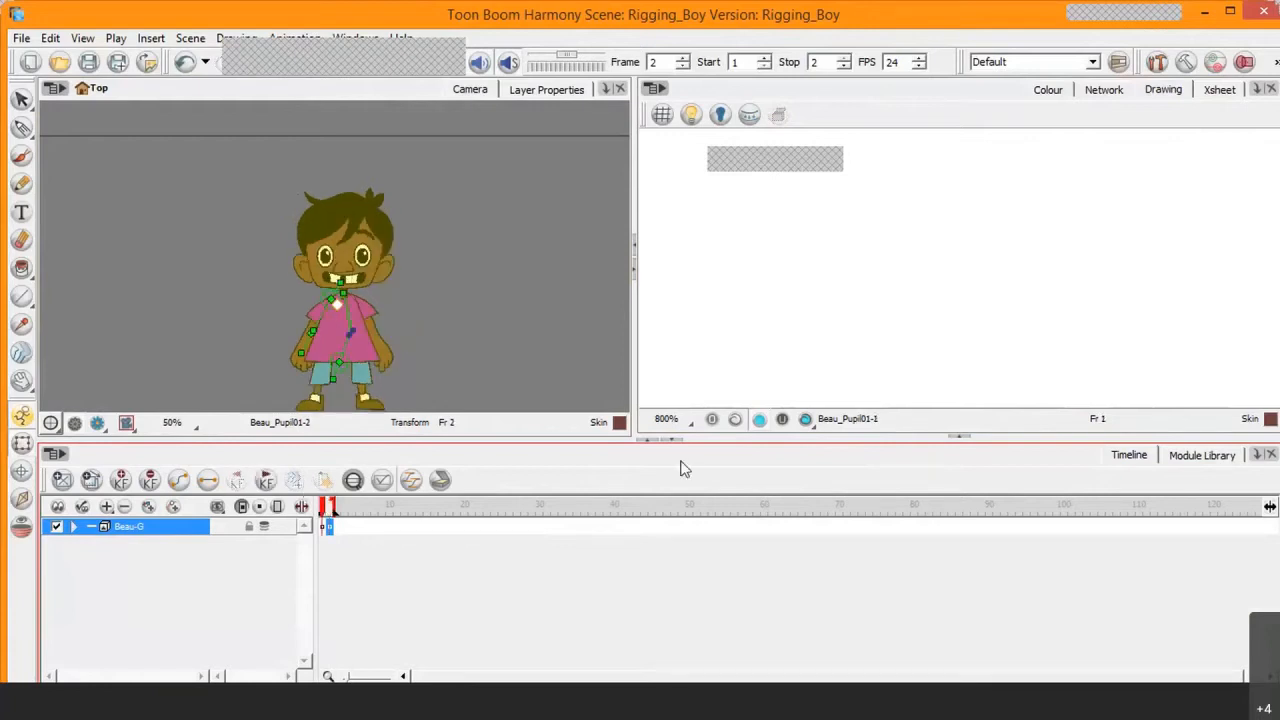
Reveal the Library view, enlarge it over the Drawing view and browse through its templates.
click(965, 437)
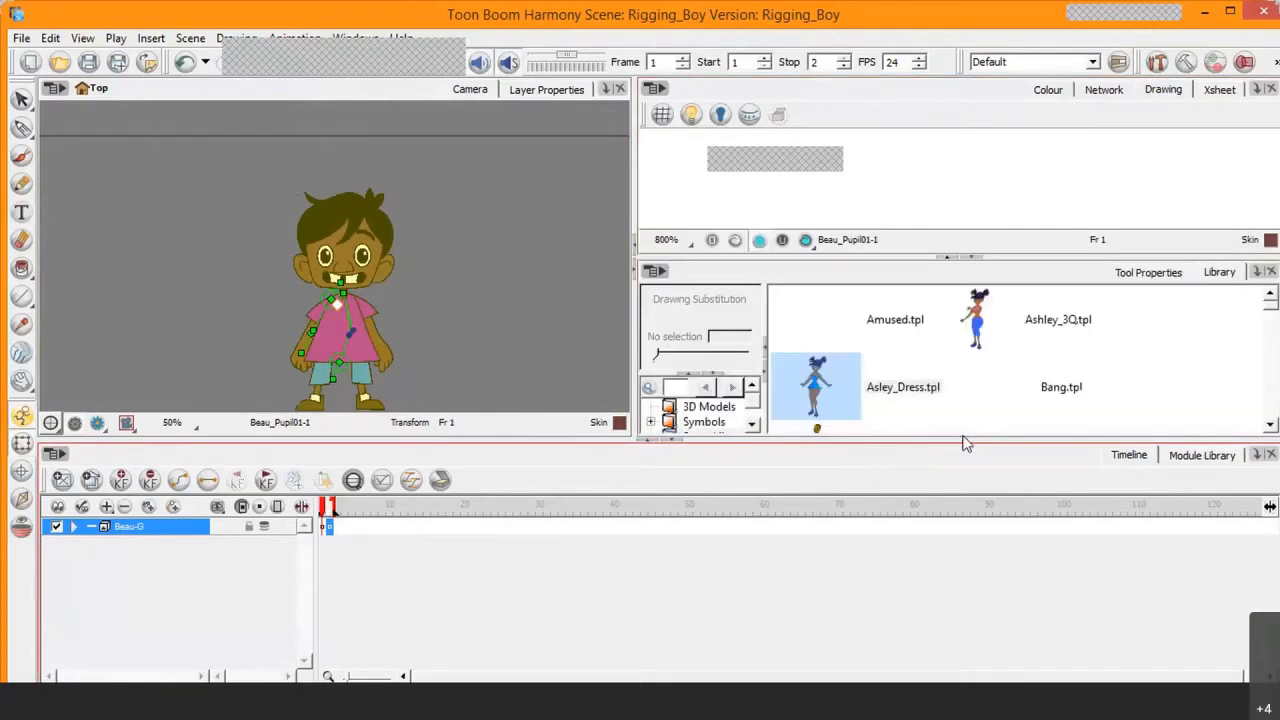
click(950, 257)
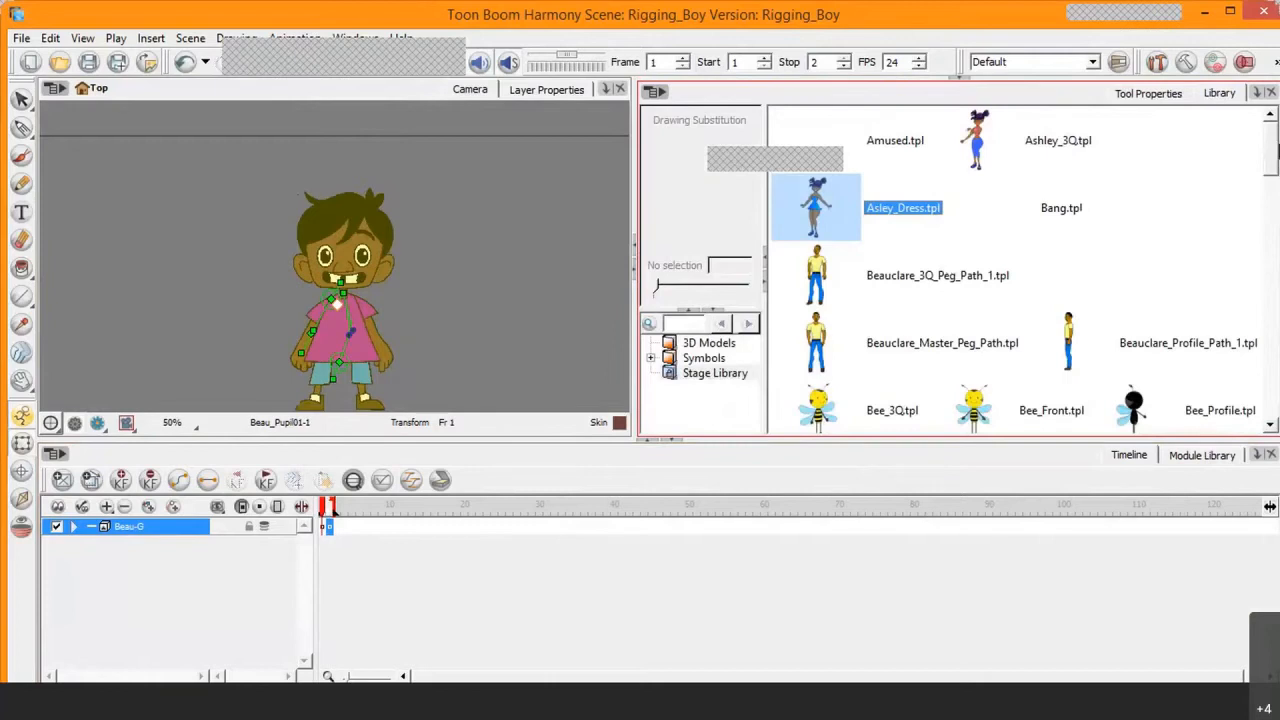
drag(1275, 150, 1275, 410)
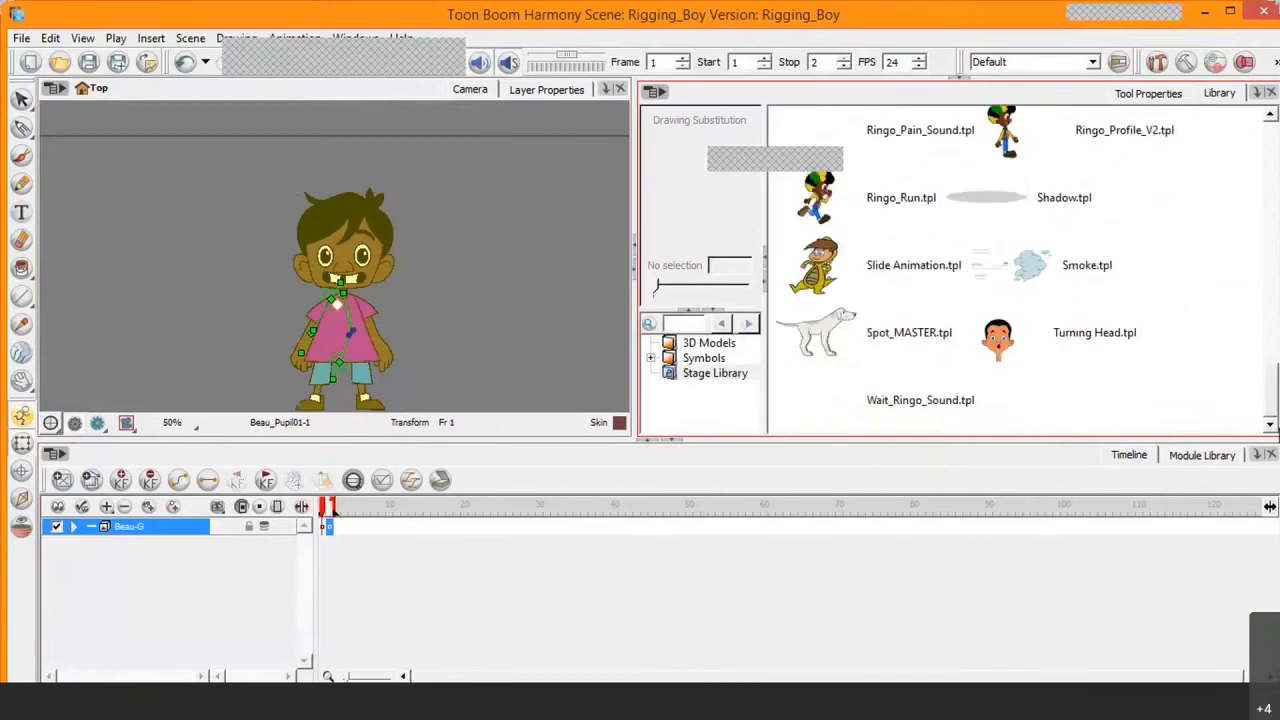
Grant the right to modify the Stage Library folder.
click(702, 374)
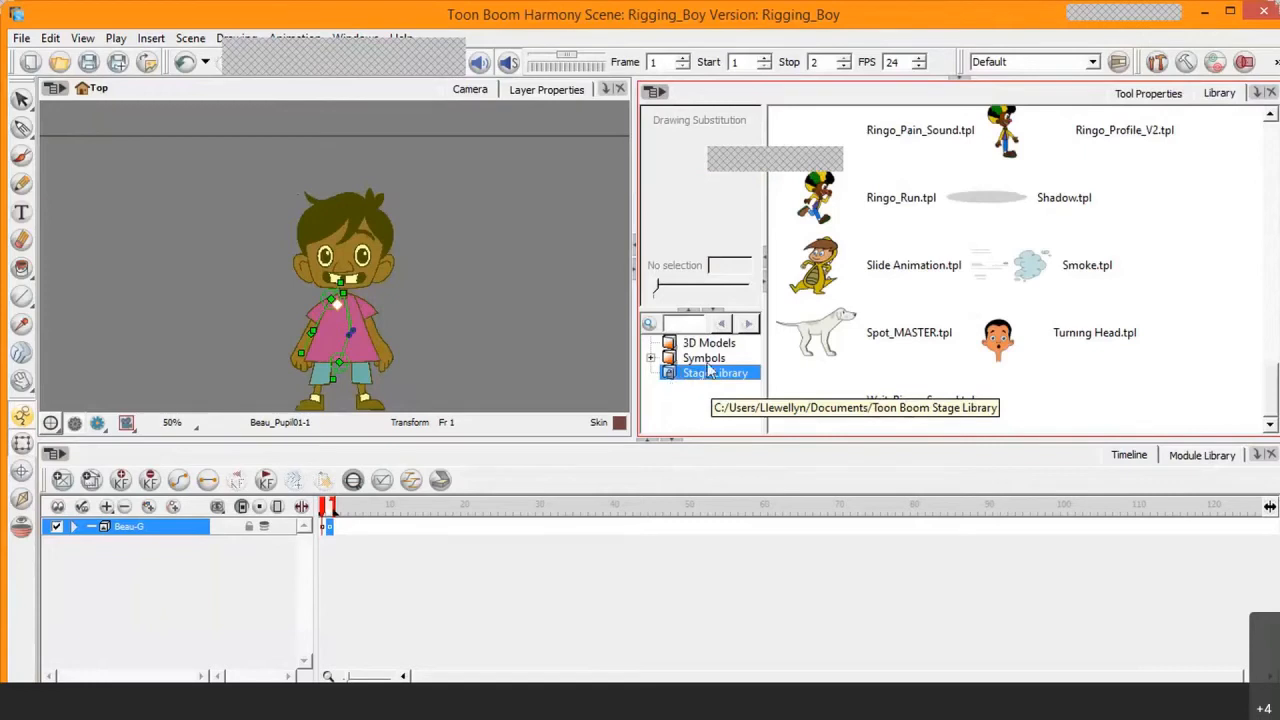
right_click(712, 381)
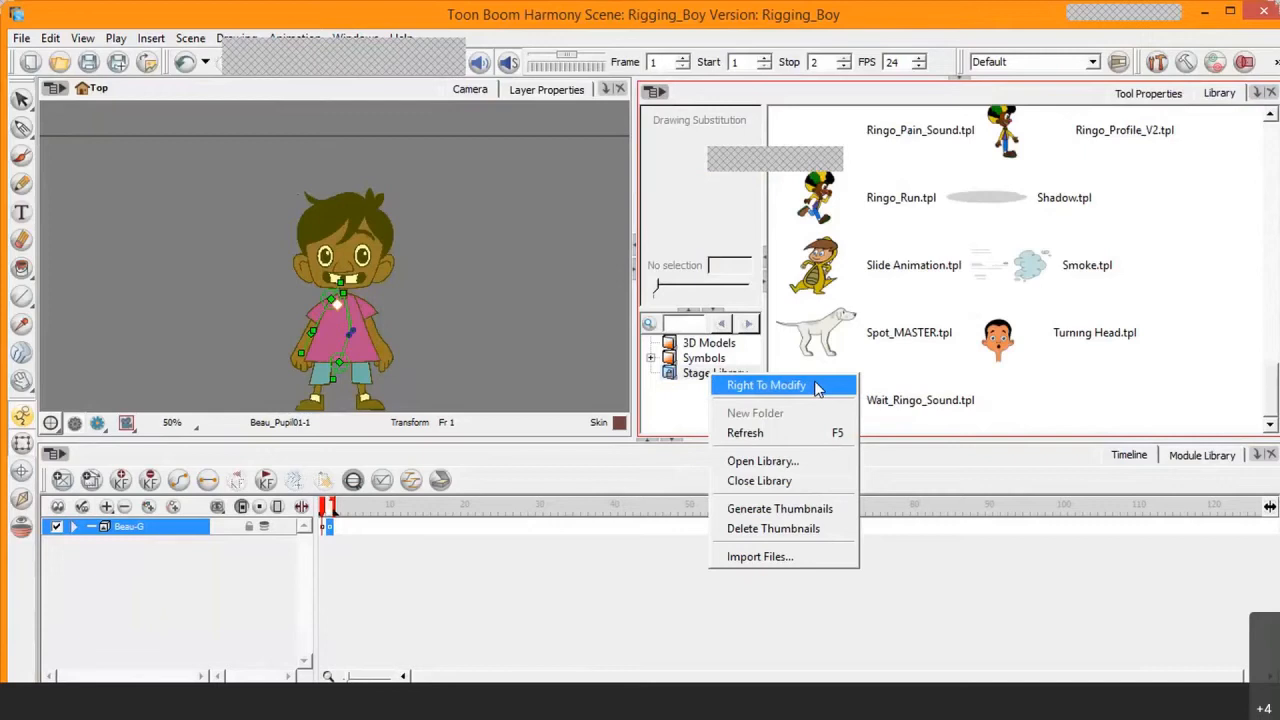
click(766, 385)
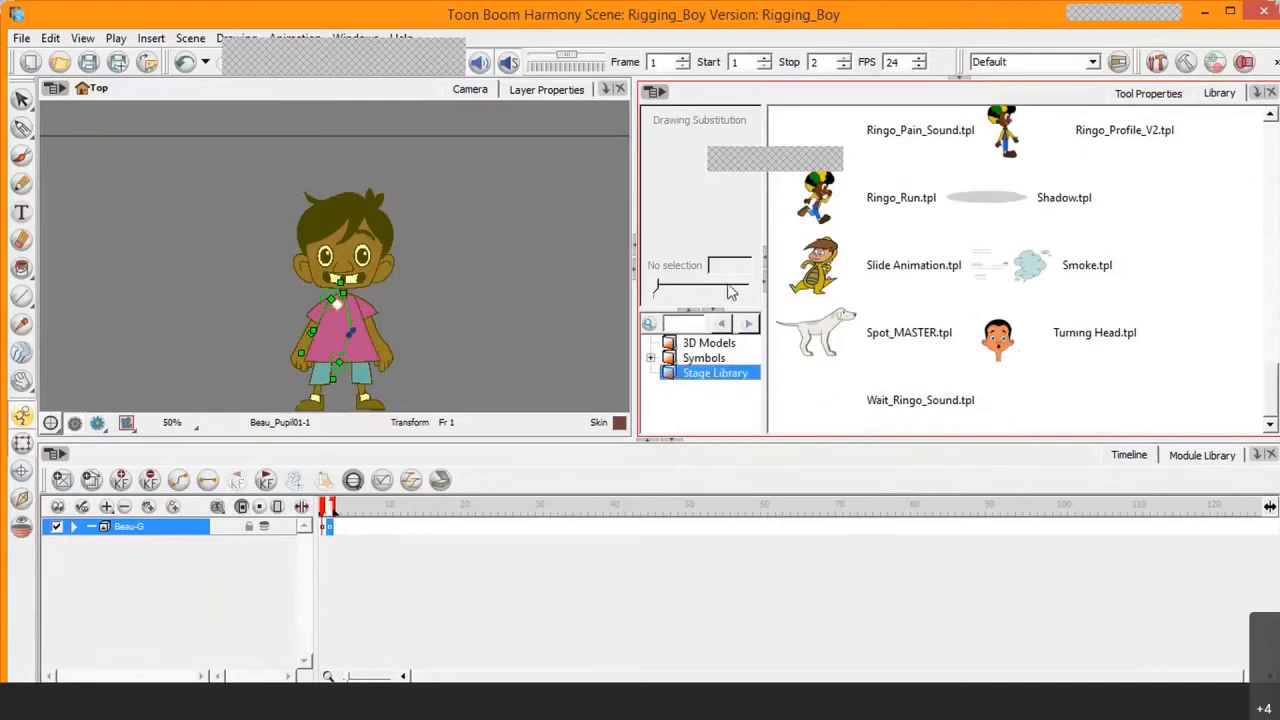
click(843, 212)
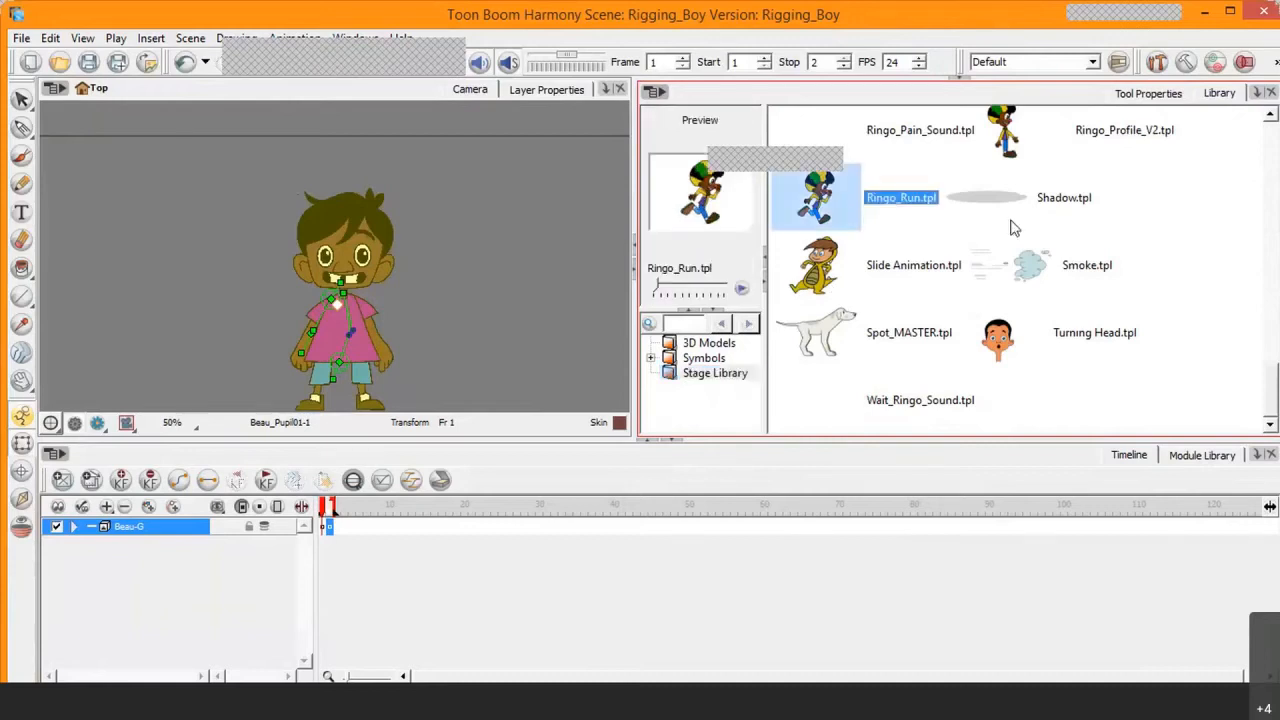
click(716, 380)
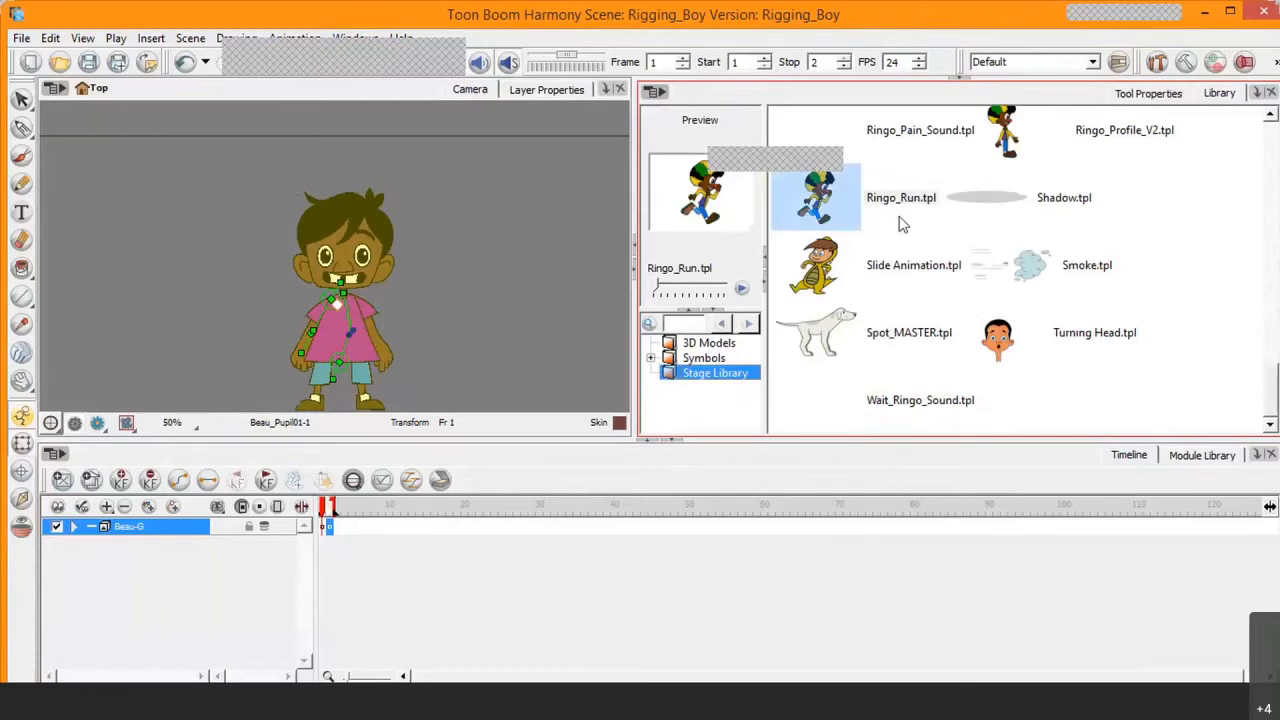
Save the Beau-G group's frame 1 pose to the Stage Library as template Beau.tpl and preview it there.
click(366, 527)
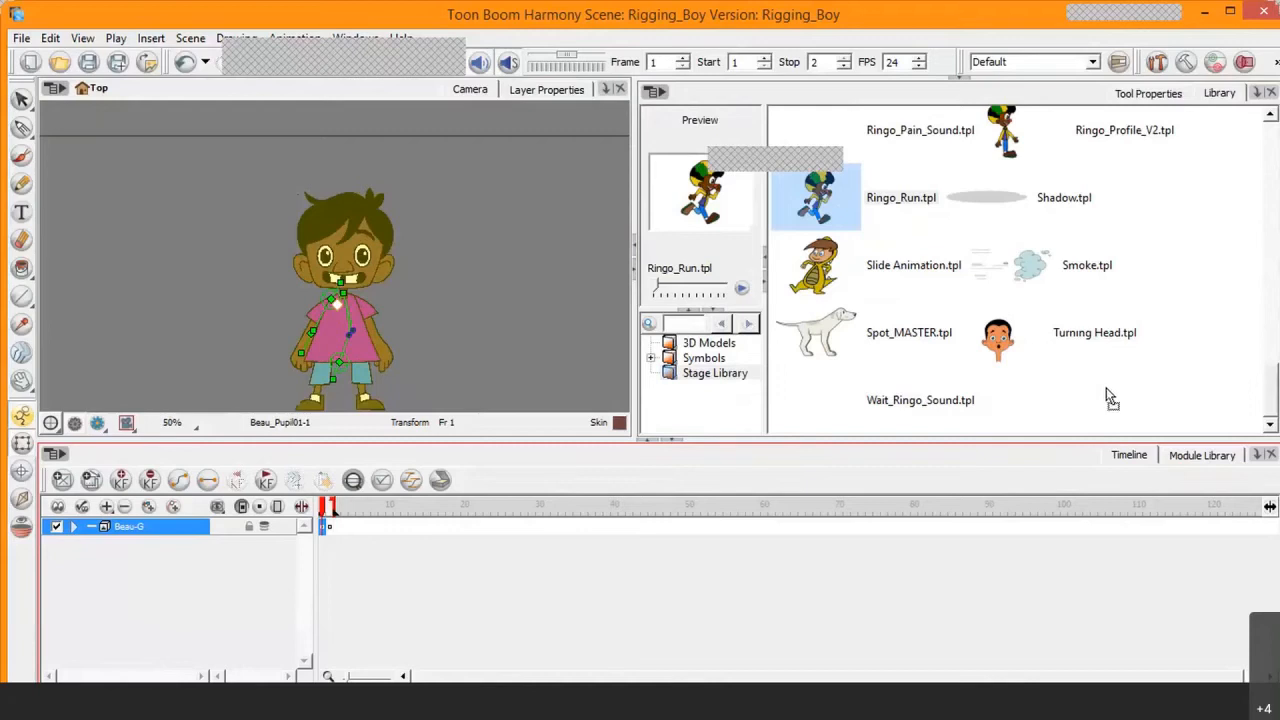
drag(323, 526, 1107, 398)
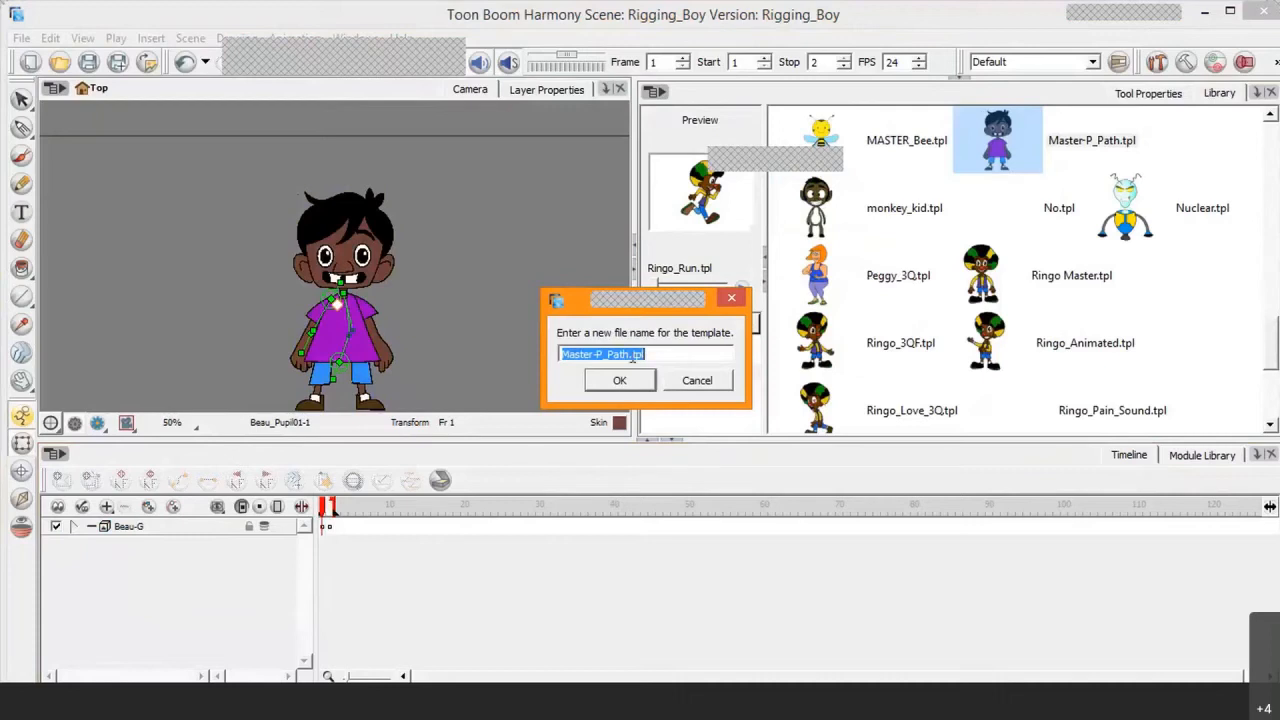
click(629, 354)
key(BackSpace)
key(BackSpace)
key(BackSpace)
key(BackSpace)
key(BackSpace)
key(BackSpace)
key(BackSpace)
key(BackSpace)
key(BackSpace)
key(BackSpace)
key(BackSpace)
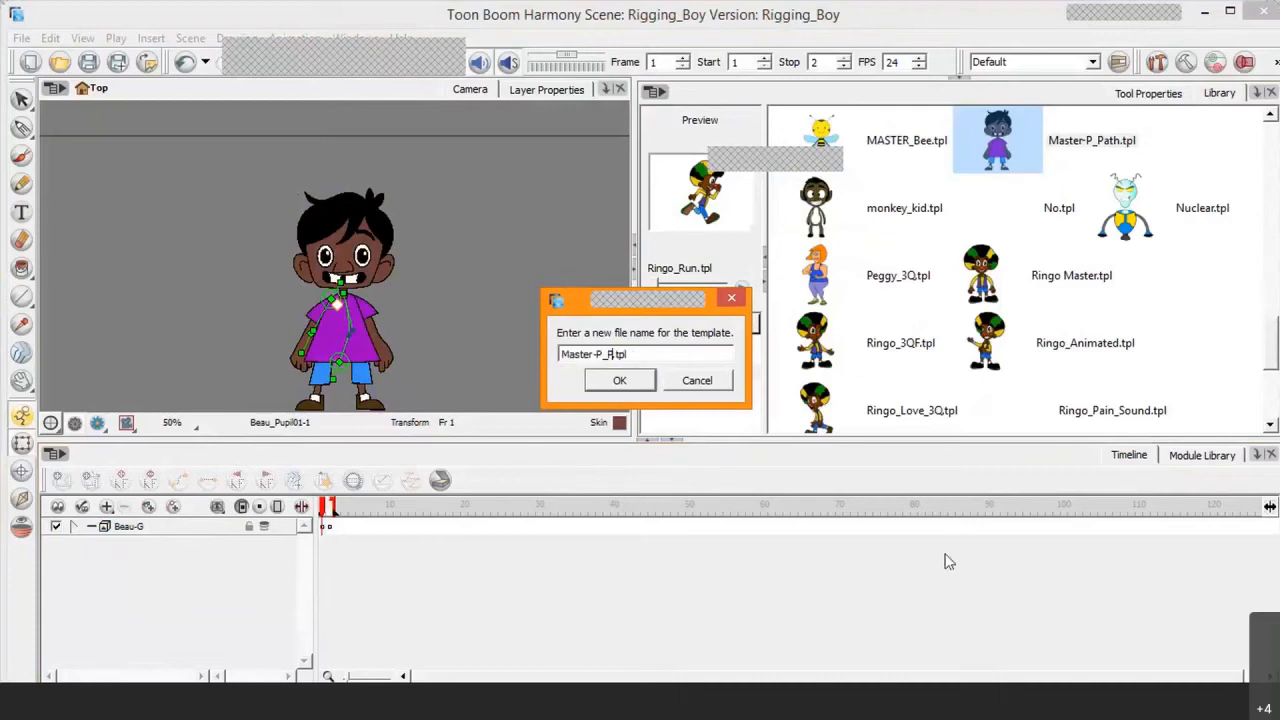
key(BackSpace)
key(BackSpace)
text(bEA)
key(BackSpace)
key(BackSpace)
key(BackSpace)
text(Beau)
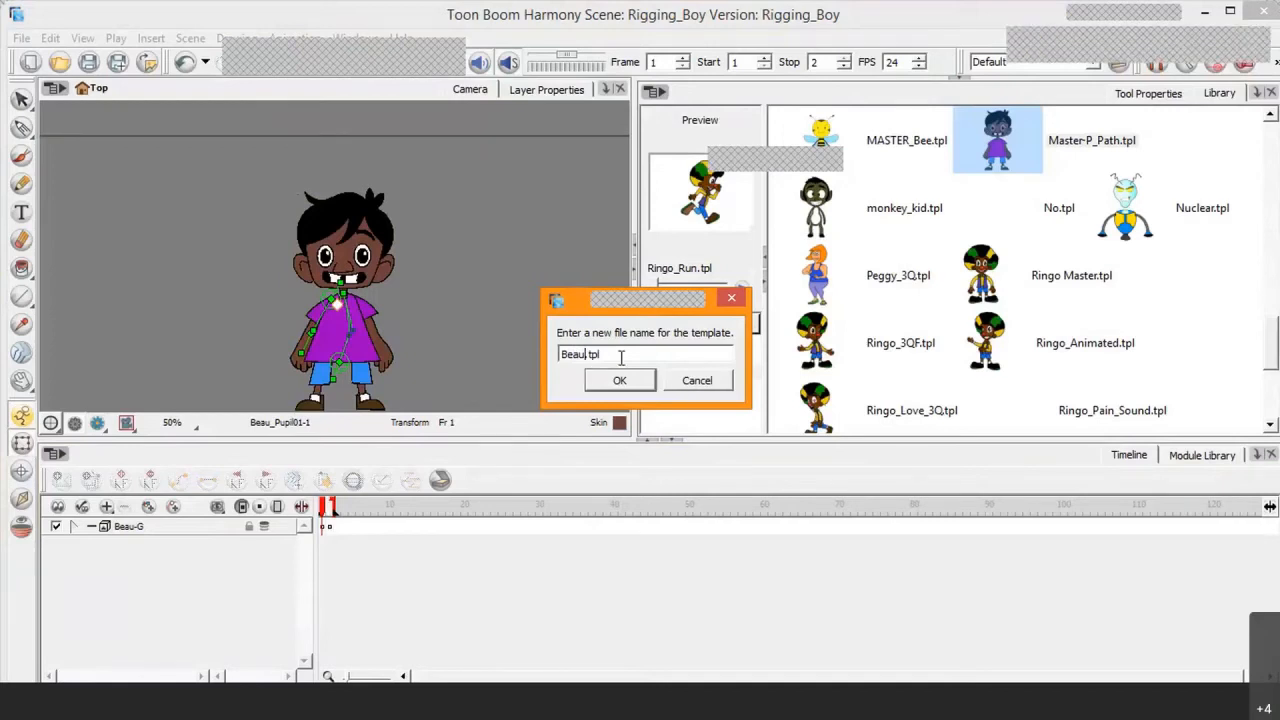
click(628, 388)
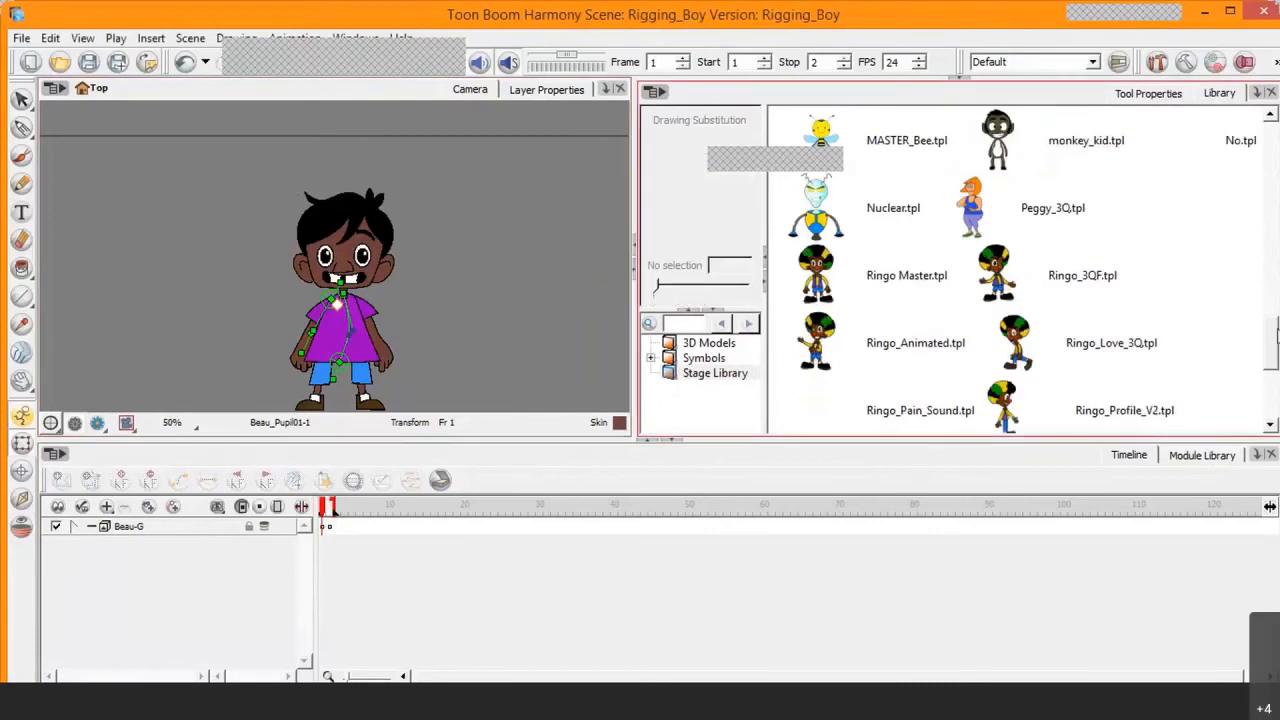
scroll(1270, 398, down, 4)
scroll(1270, 398, up, 10)
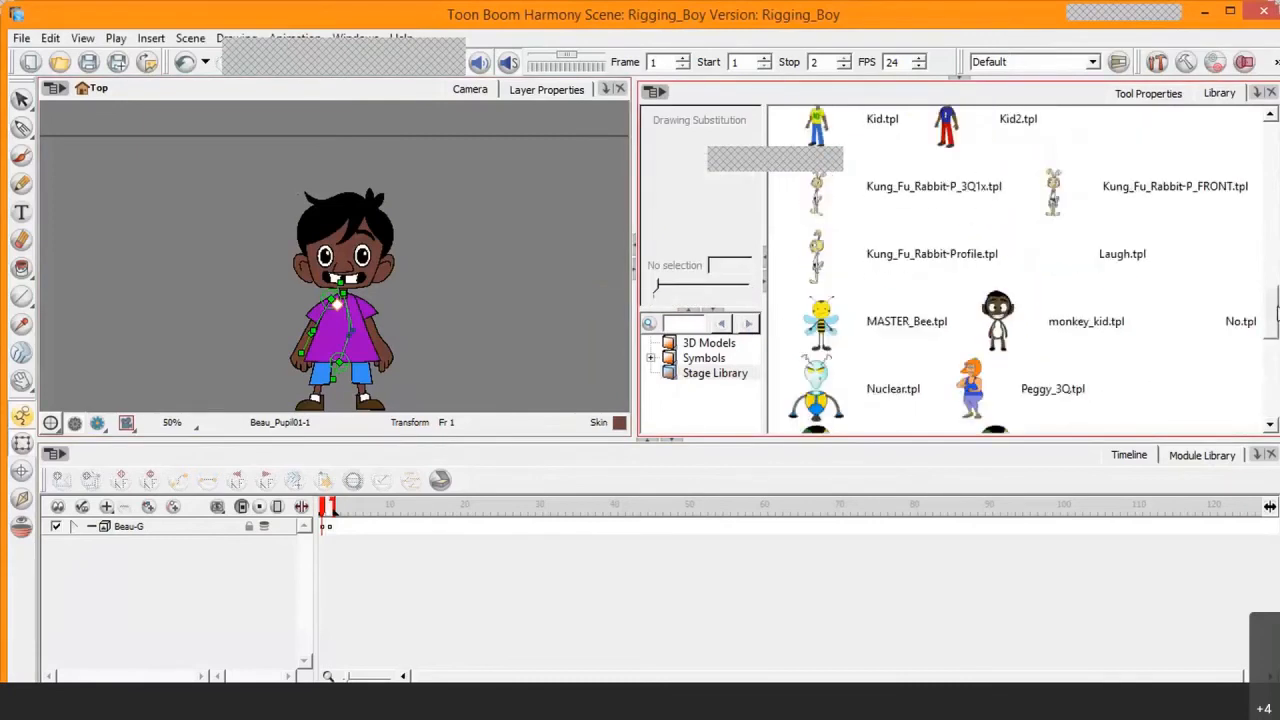
drag(1276, 240, 1277, 148)
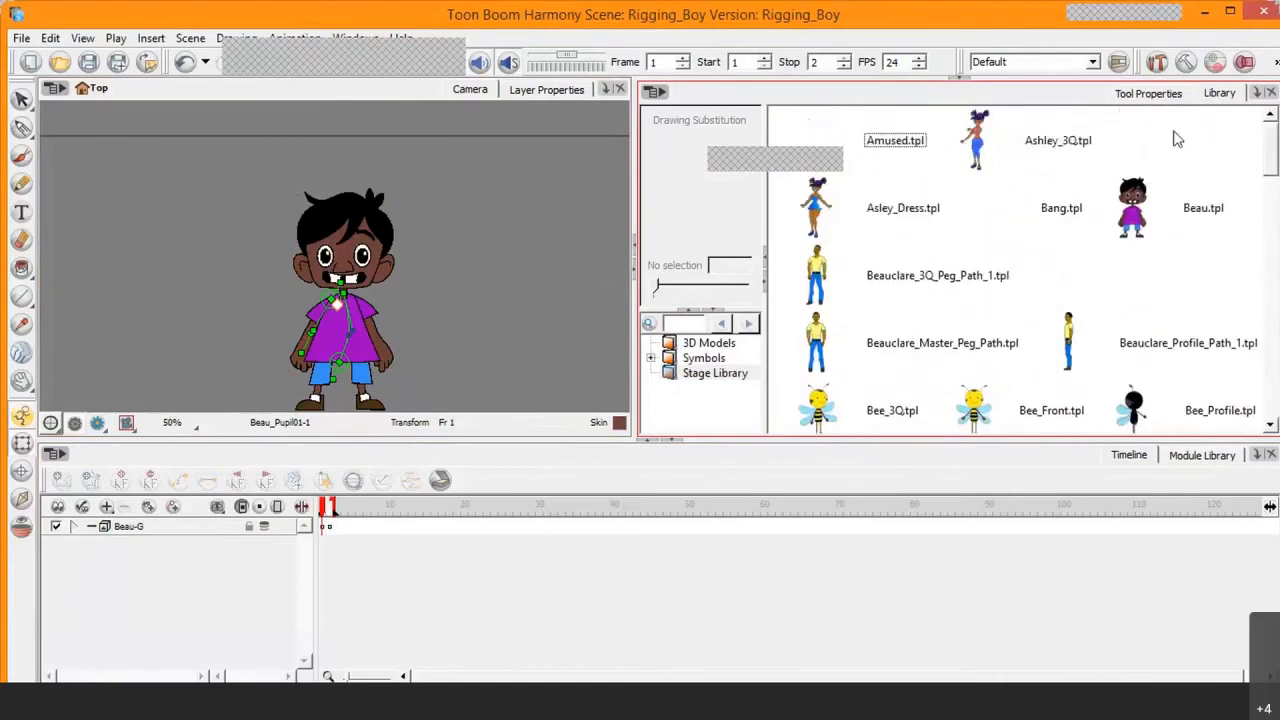
click(1148, 220)
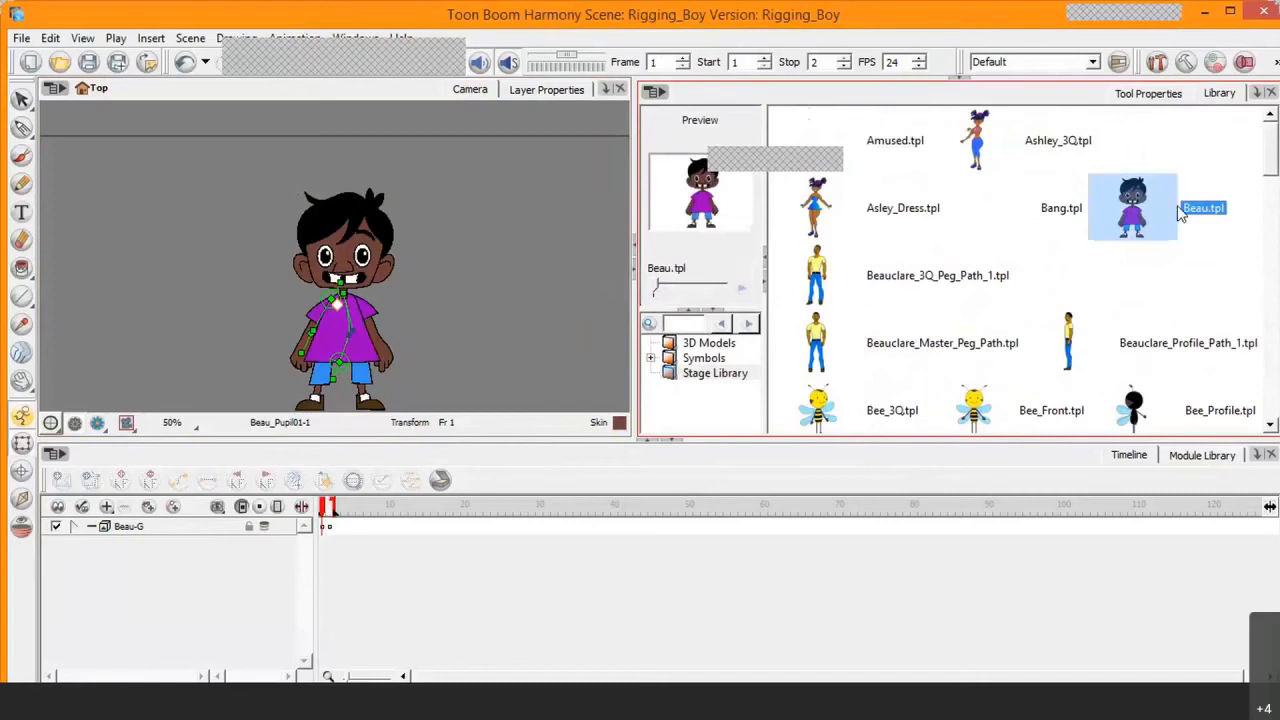
Save the Beau-G group's frame 2 pose to the Stage Library as template Beau_3QF.tpl and select it there.
click(338, 586)
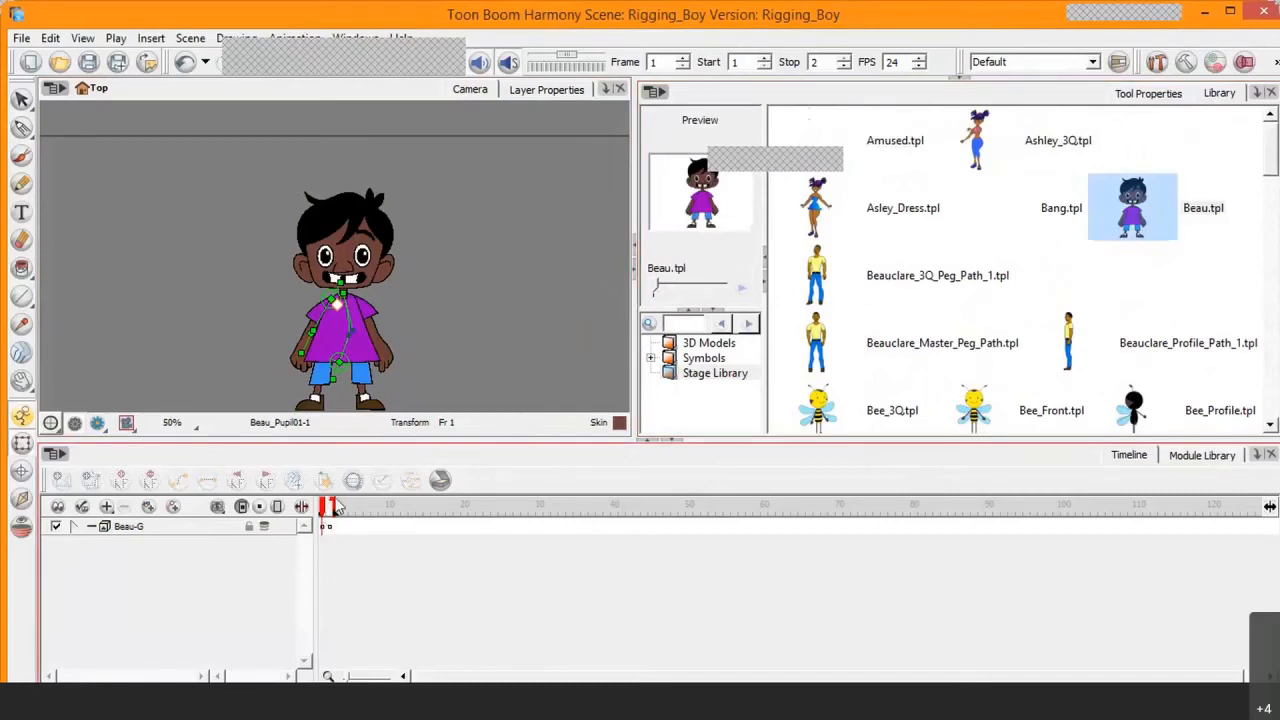
click(330, 530)
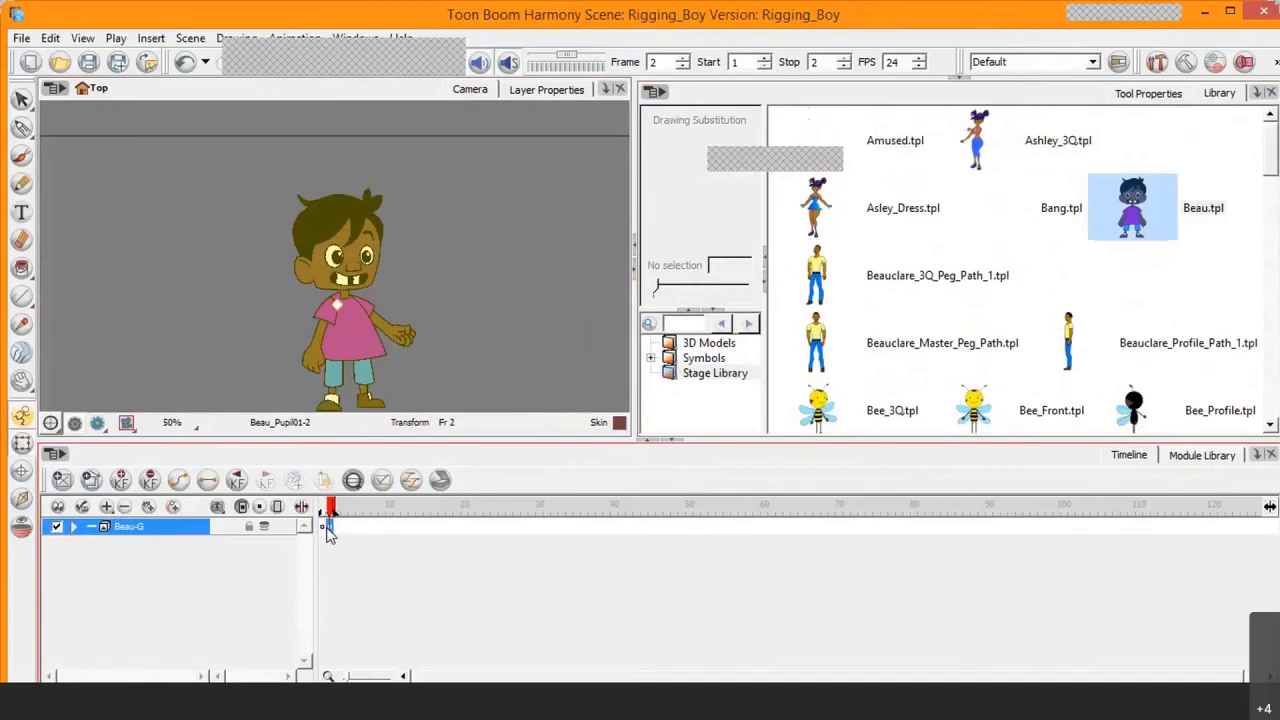
mouse_move(369, 499)
mouse_down()
mouse_move(830, 288)
mouse_move(1155, 286)
mouse_up()
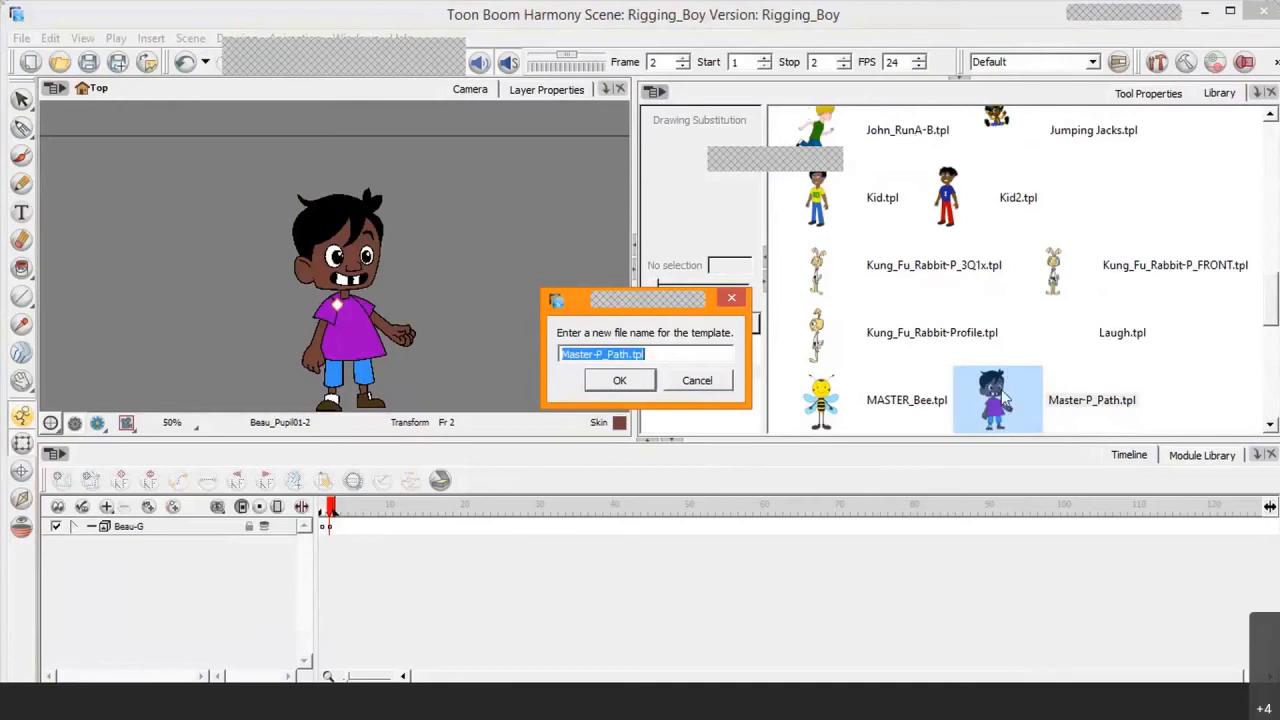
click(628, 354)
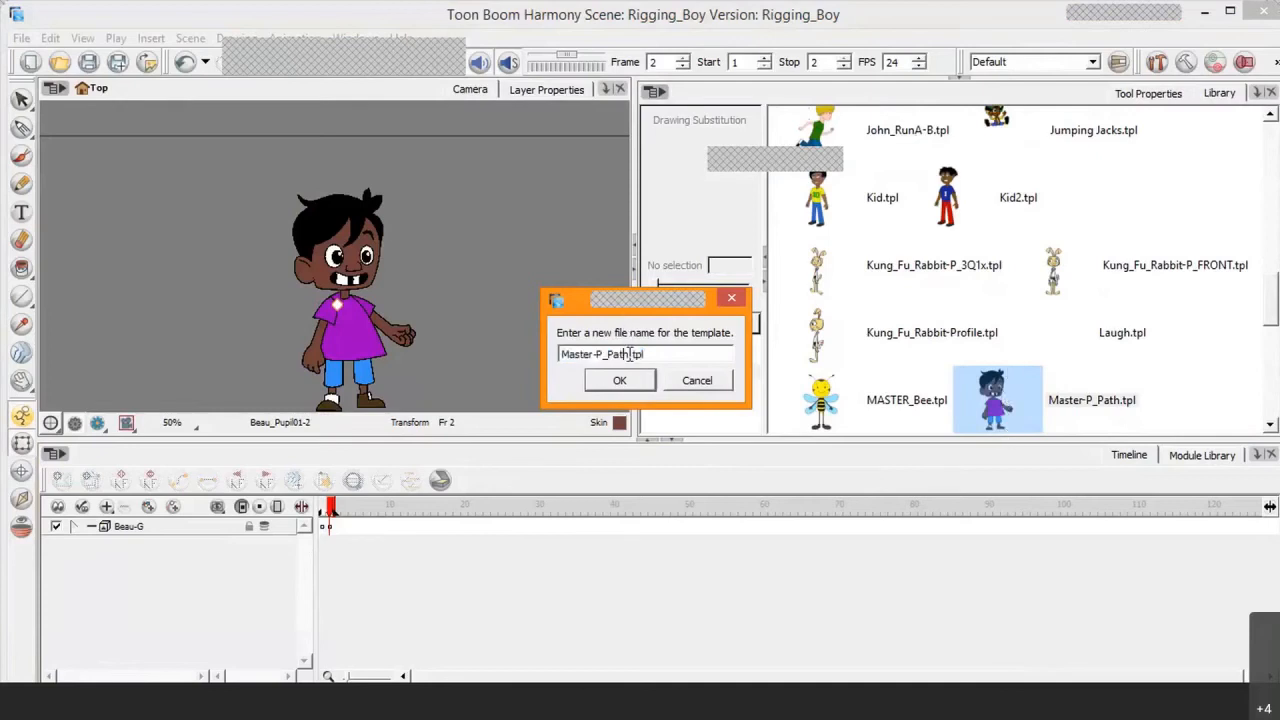
key(BackSpace)
key(BackSpace)
key(BackSpace)
key(BackSpace)
key(BackSpace)
key(BackSpace)
key(BackSpace)
key(BackSpace)
key(BackSpace)
key(BackSpace)
key(BackSpace)
key(BackSpace)
key(BackSpace)
text(Bea)
text(u)
text(3)
text(Q)
text(F)
text(_)
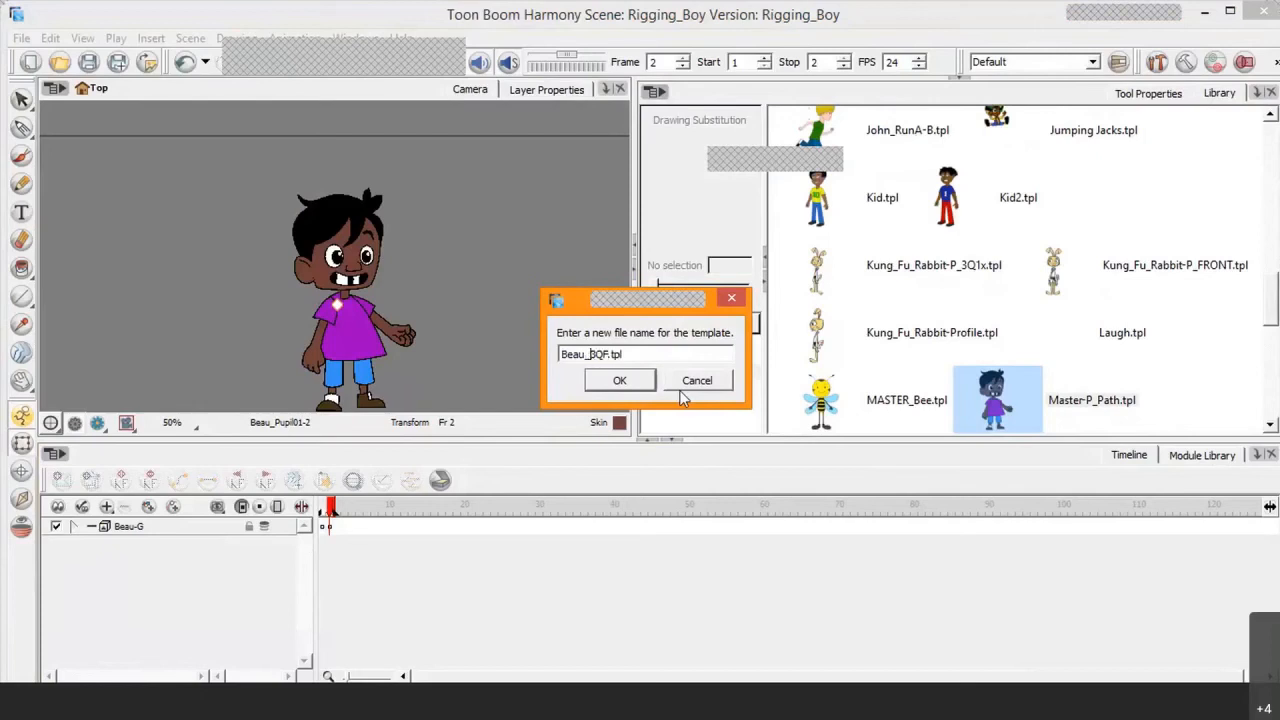
click(614, 381)
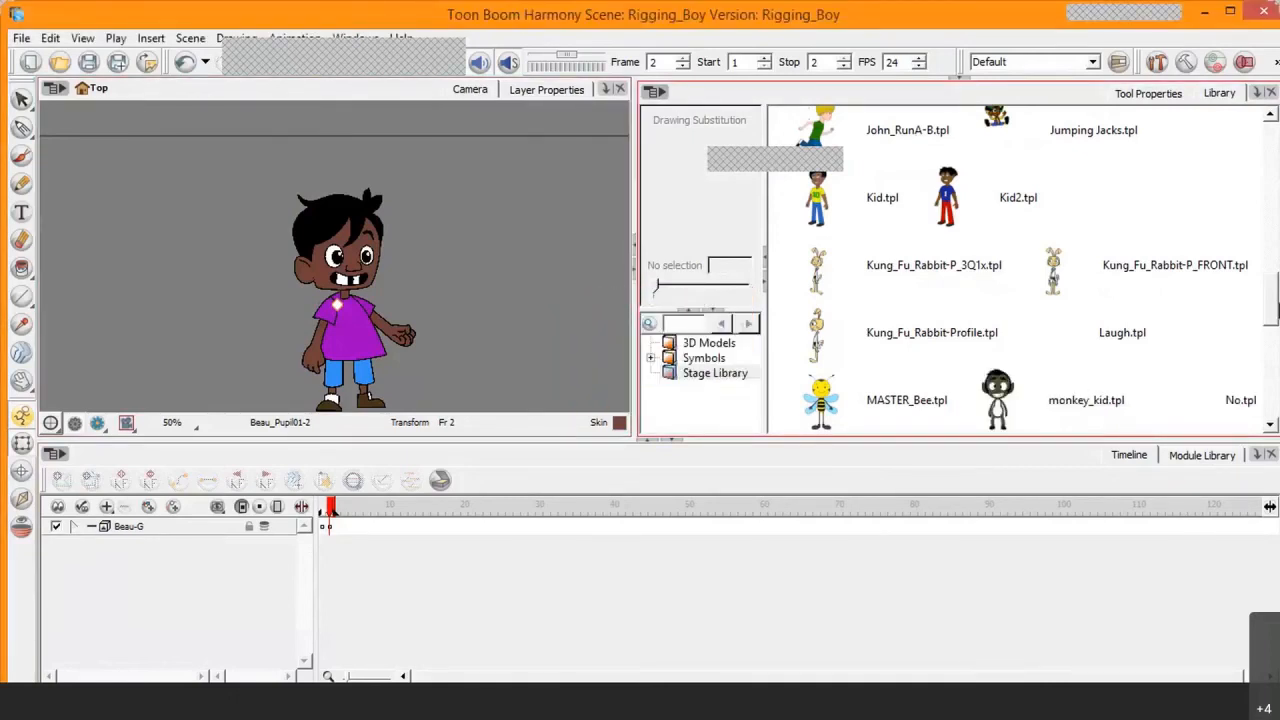
drag(1277, 270, 1277, 150)
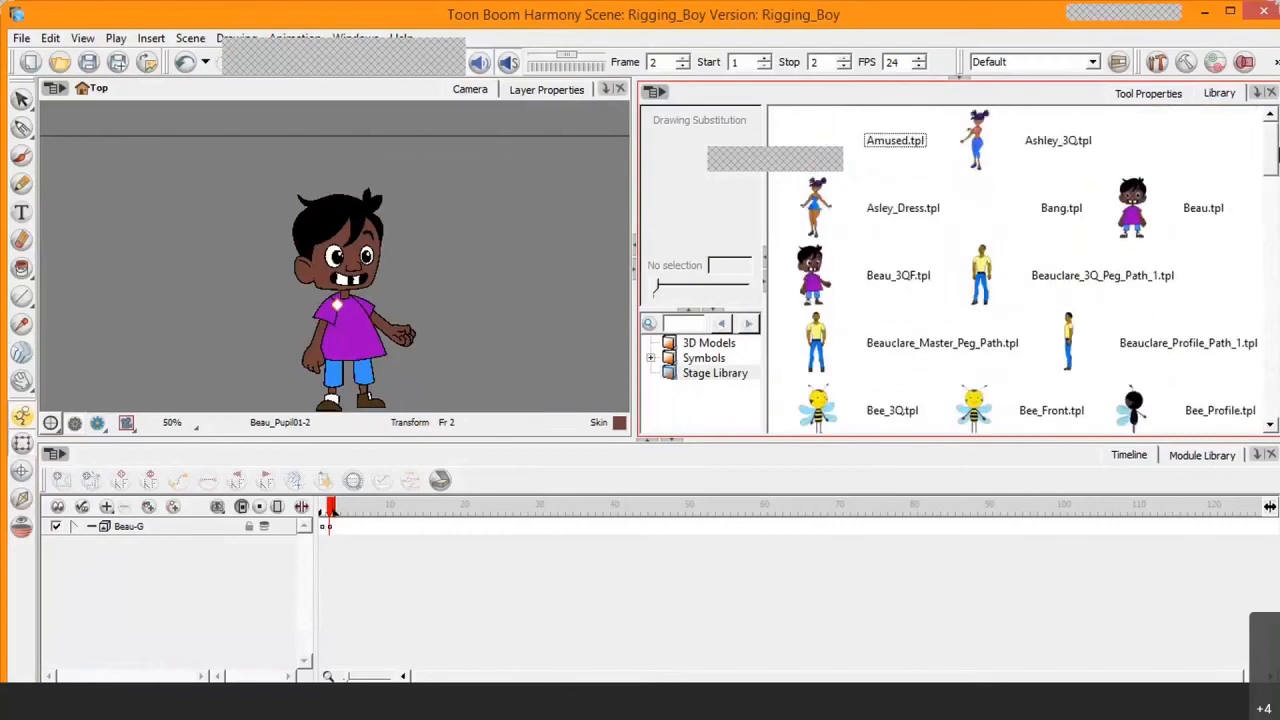
click(811, 277)
Rename the Beau.tpl library template as Beau_Front.tpl.
click(1110, 218)
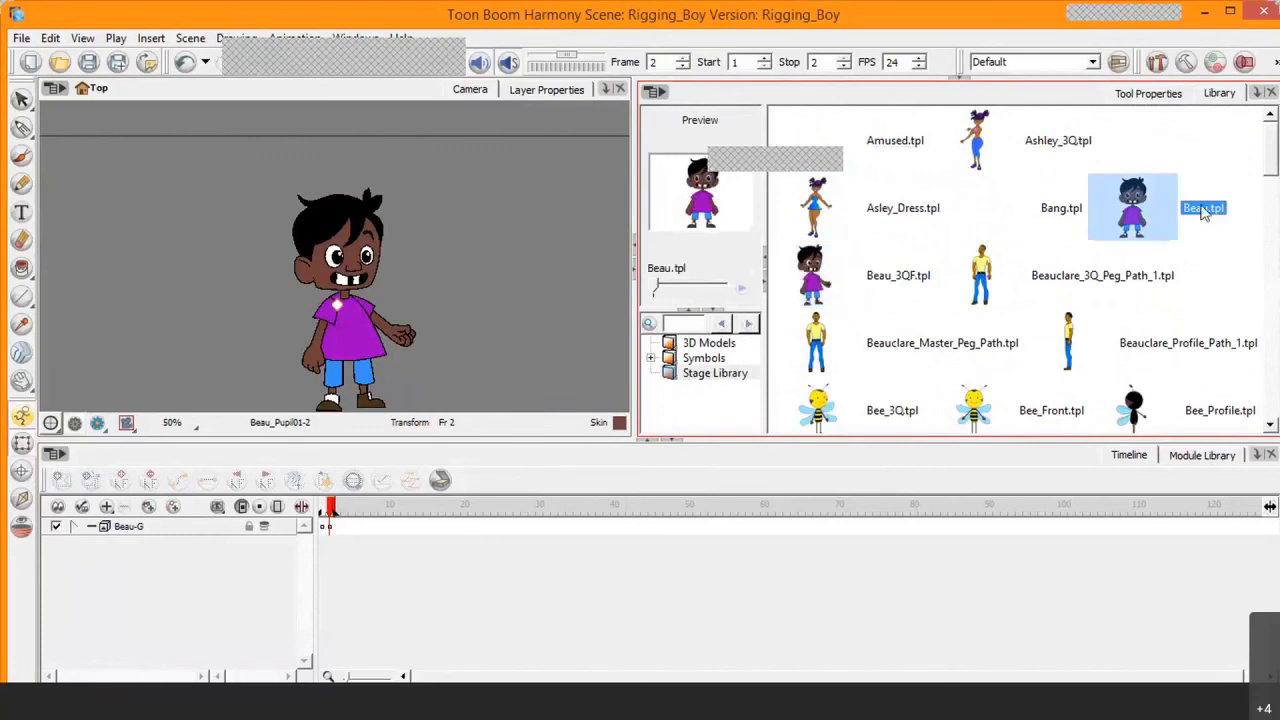
right_click(1134, 201)
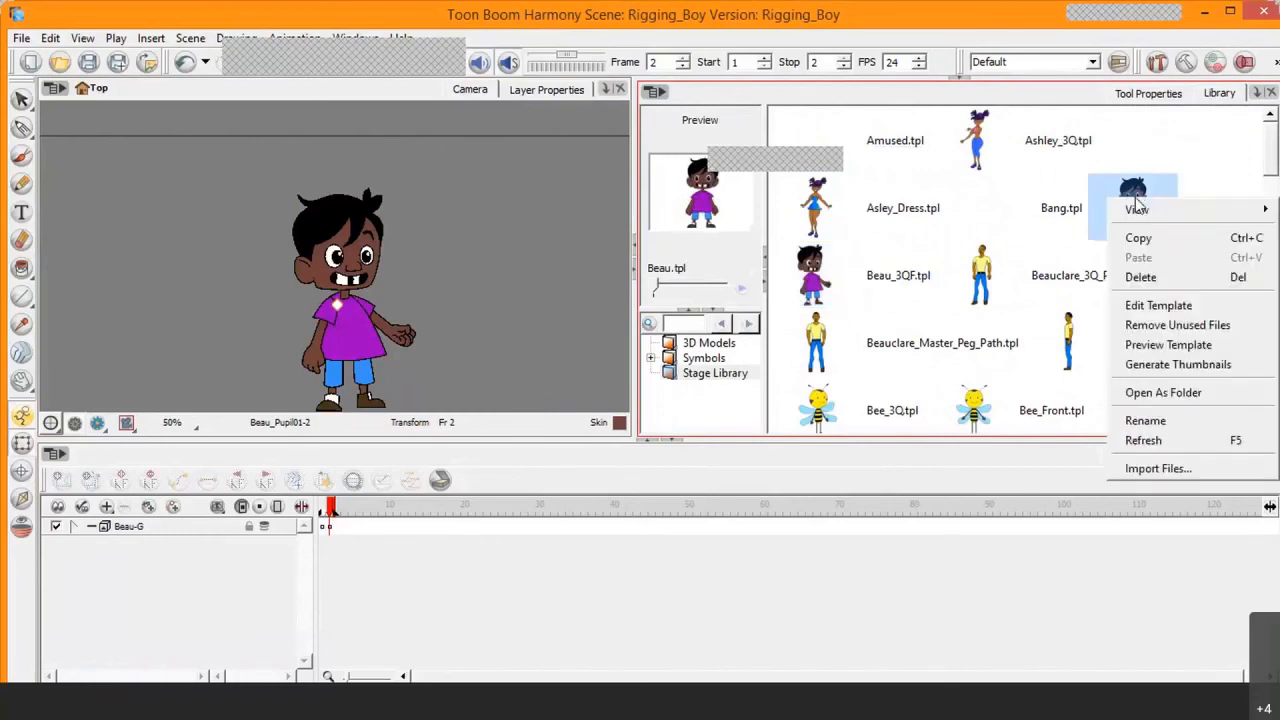
click(1145, 420)
click(581, 354)
text(_f)
text(F)
text(ront.tpl)
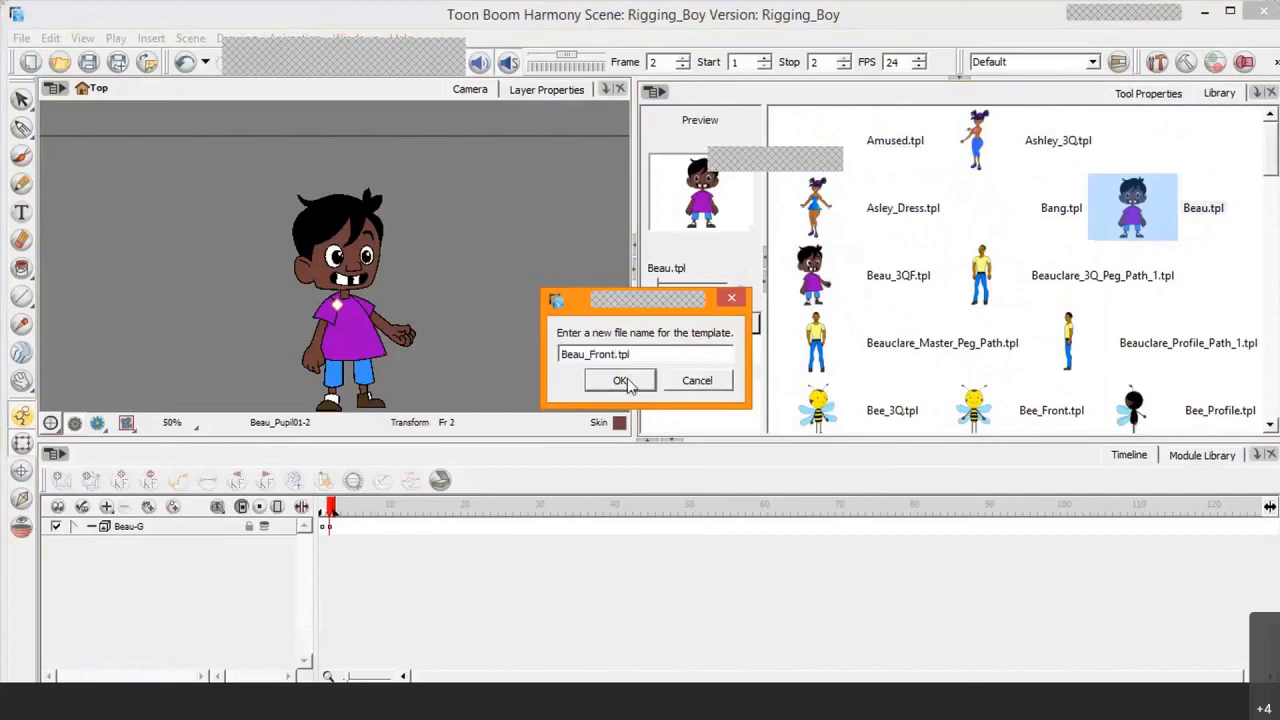
click(620, 381)
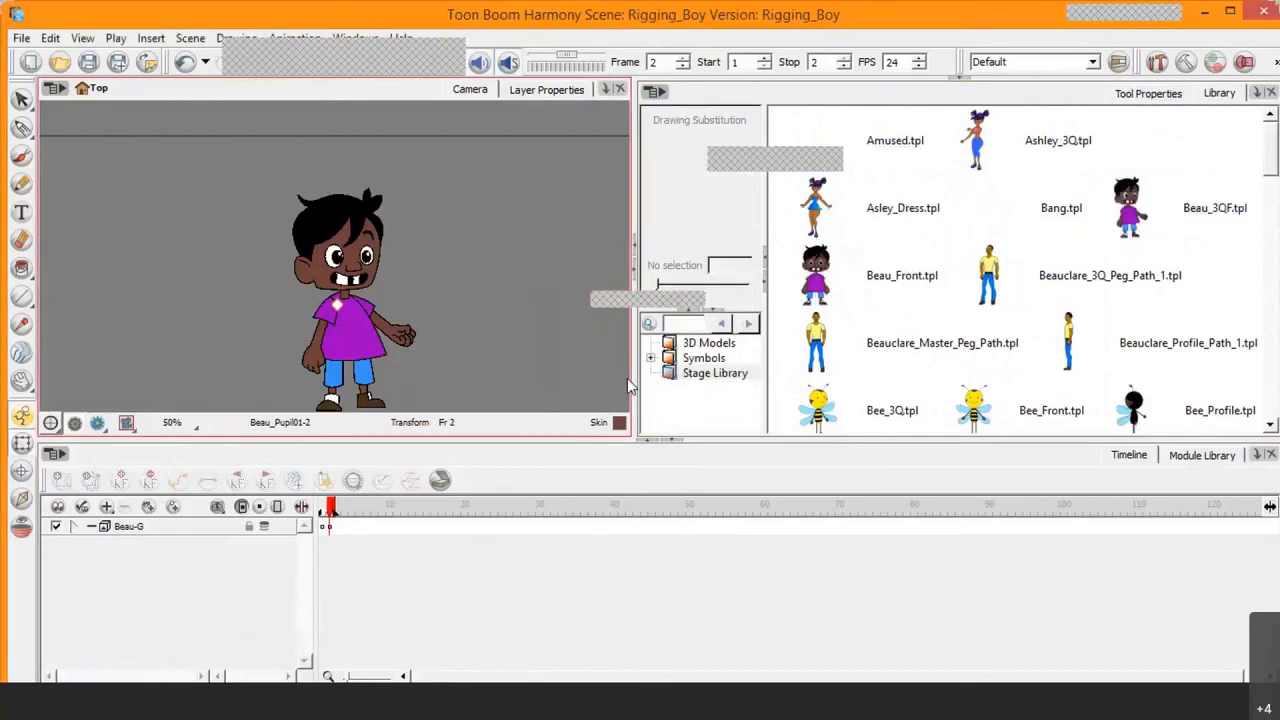
click(603, 379)
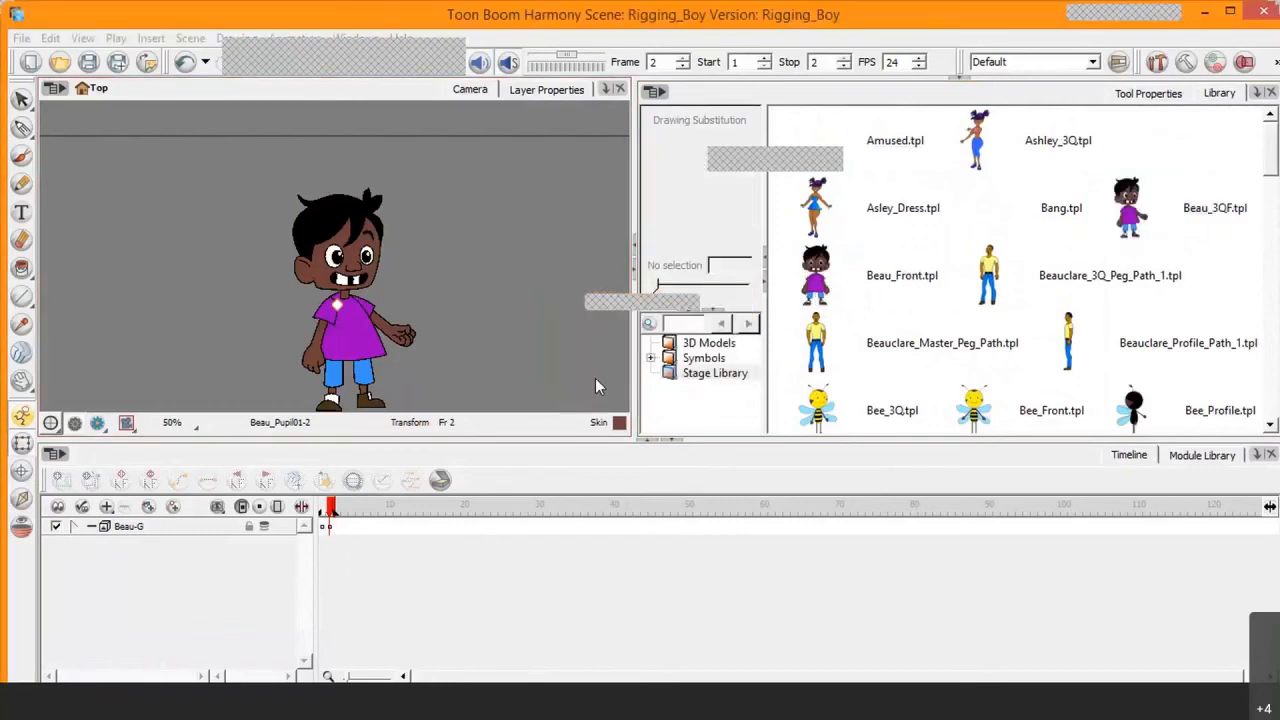